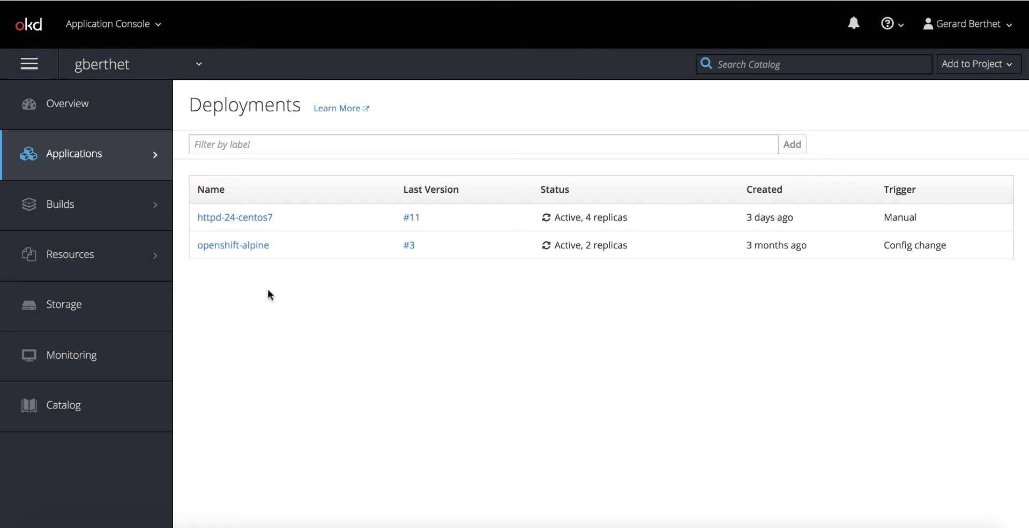
Review httpd-24-centos7 deployment #11: its app label and four running pods, each 1/1 containers ready
click(414, 219)
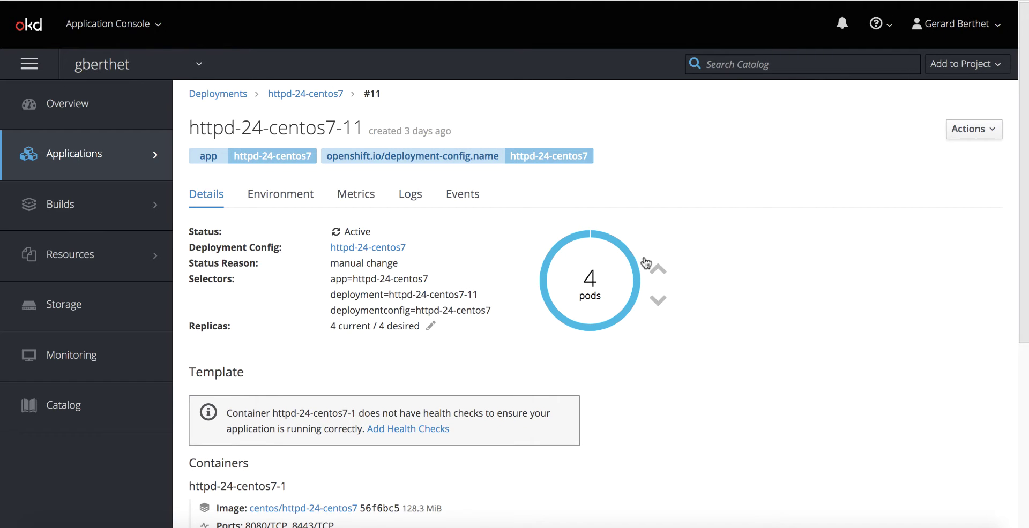
scroll(645, 346, down, 5)
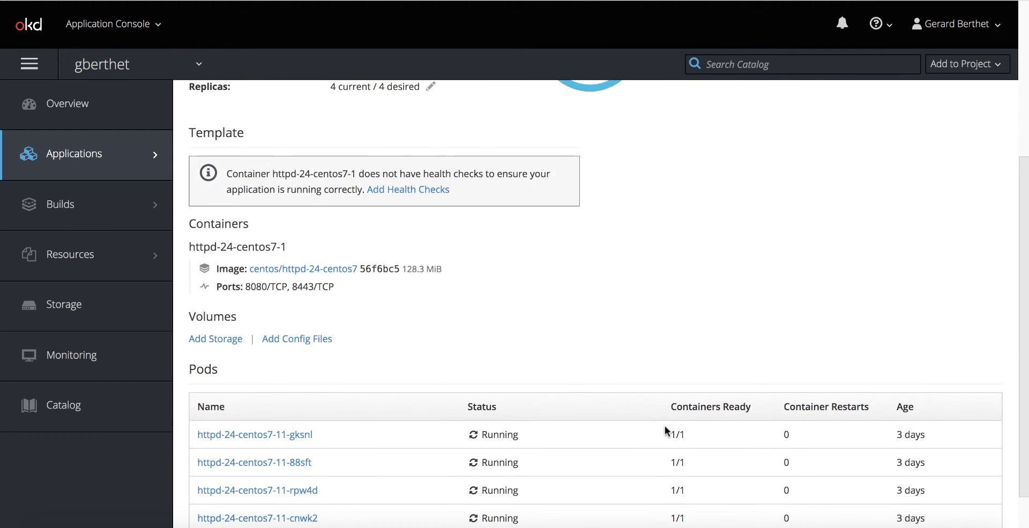
drag(669, 431, 689, 432)
scroll(622, 277, up, 3)
scroll(622, 277, up, 2)
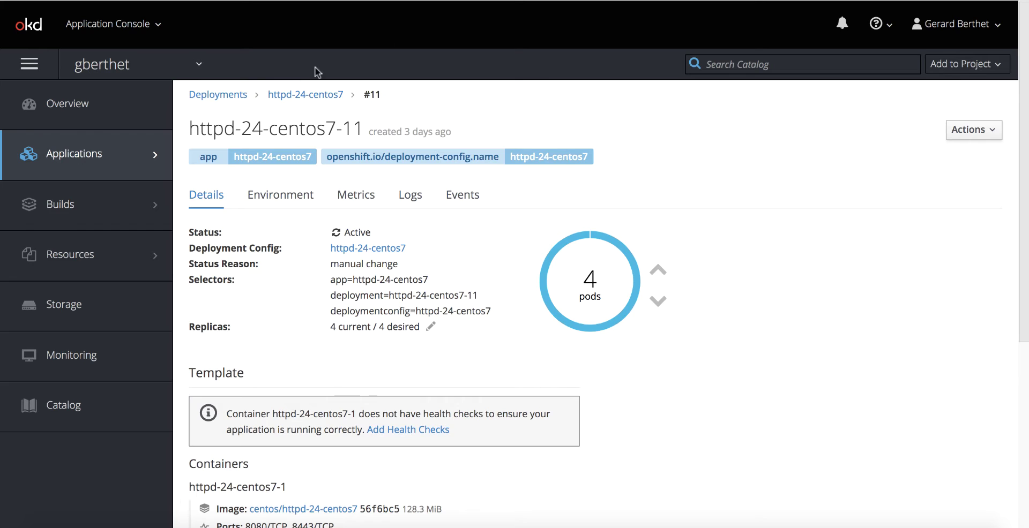
Review openshift-alpine deployment #3: its app=dopey label and two pods showing 3/3 containers ready
click(207, 95)
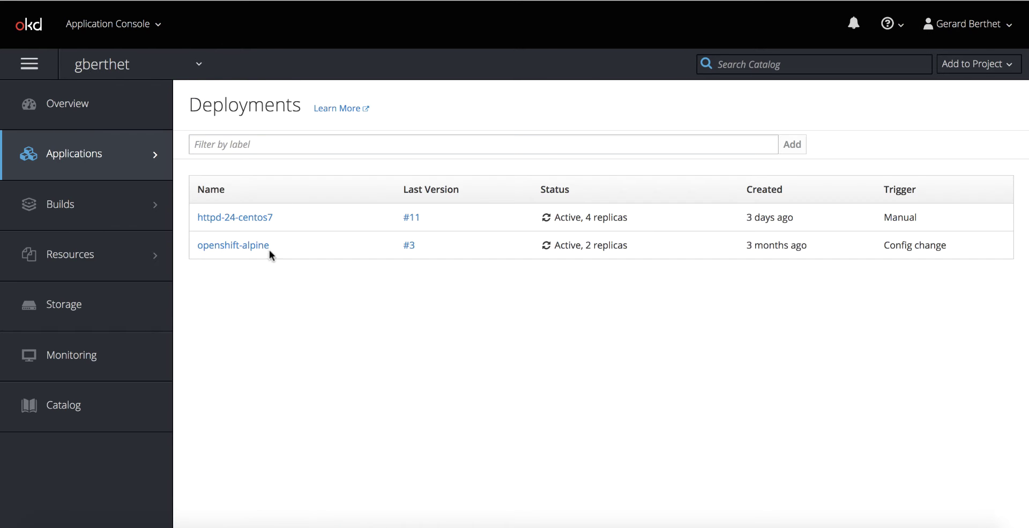
click(411, 246)
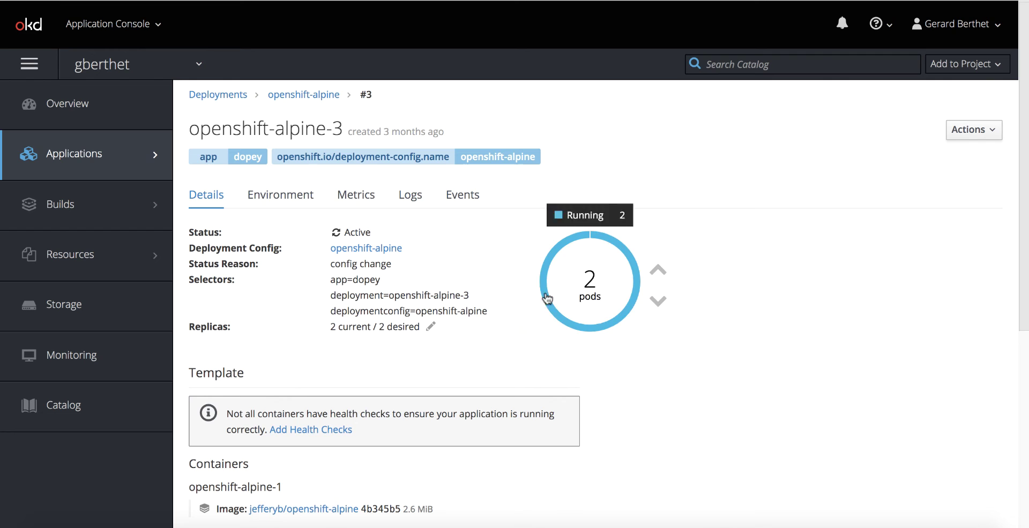
scroll(659, 324, down, 6)
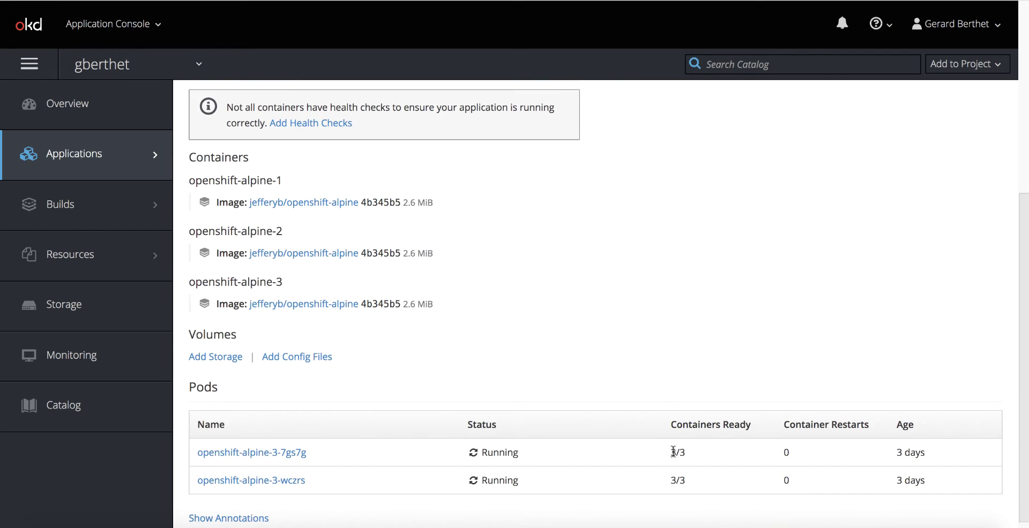
drag(669, 453, 684, 451)
scroll(655, 230, up, 5)
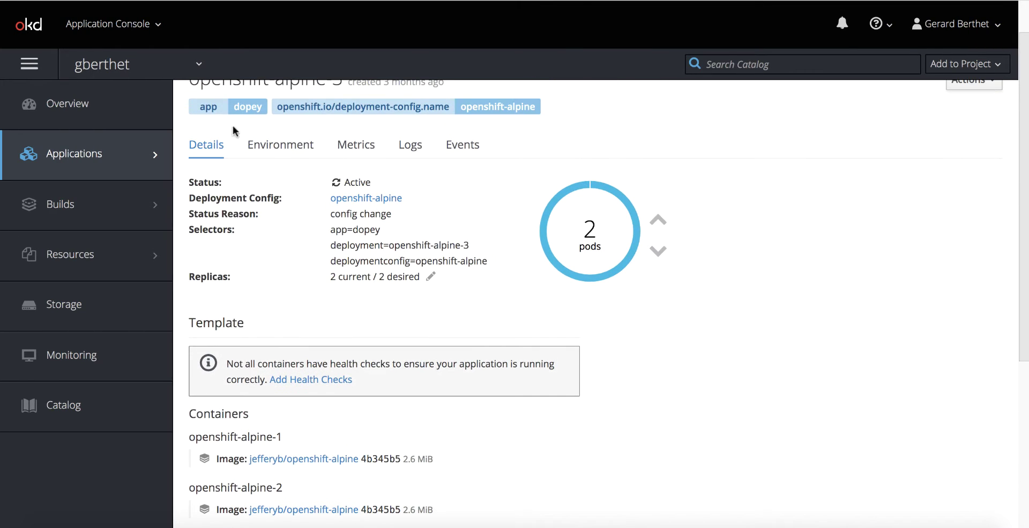
scroll(210, 124, up, 2)
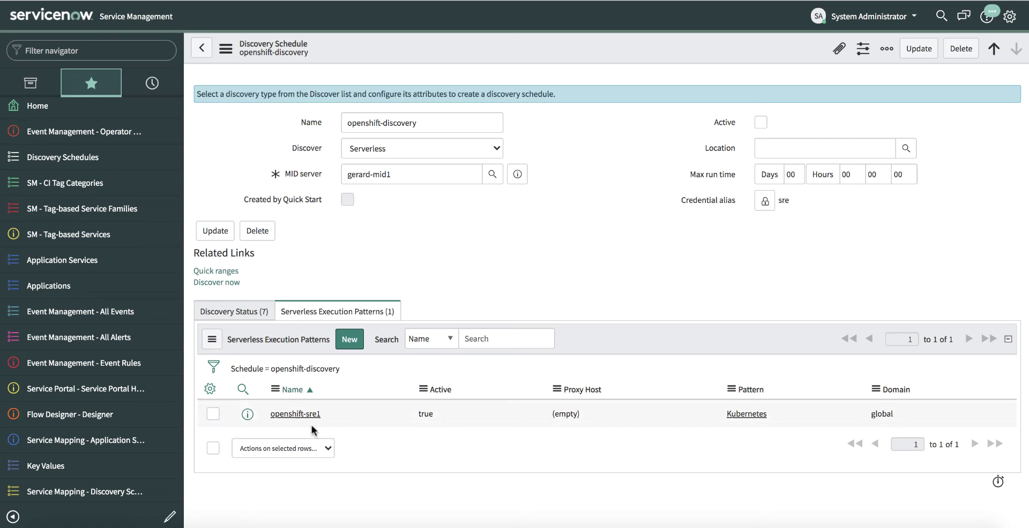
Inspect the openshift-sre1 Kubernetes execution pattern, then go to SM - CI Tag Categories
click(299, 414)
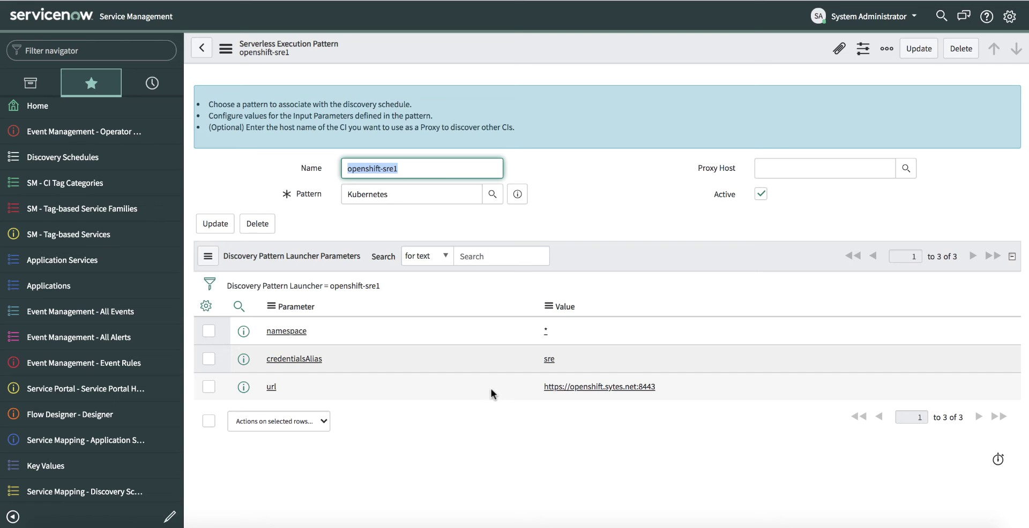
click(95, 187)
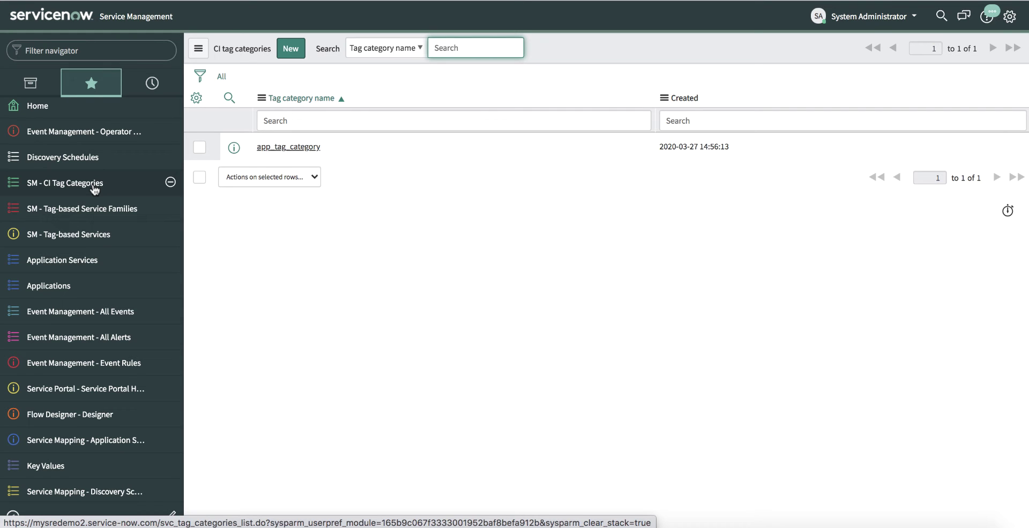
Check that app_tag_category uses tag keys app and application, then go to SM - Tag-based Service Families
click(298, 147)
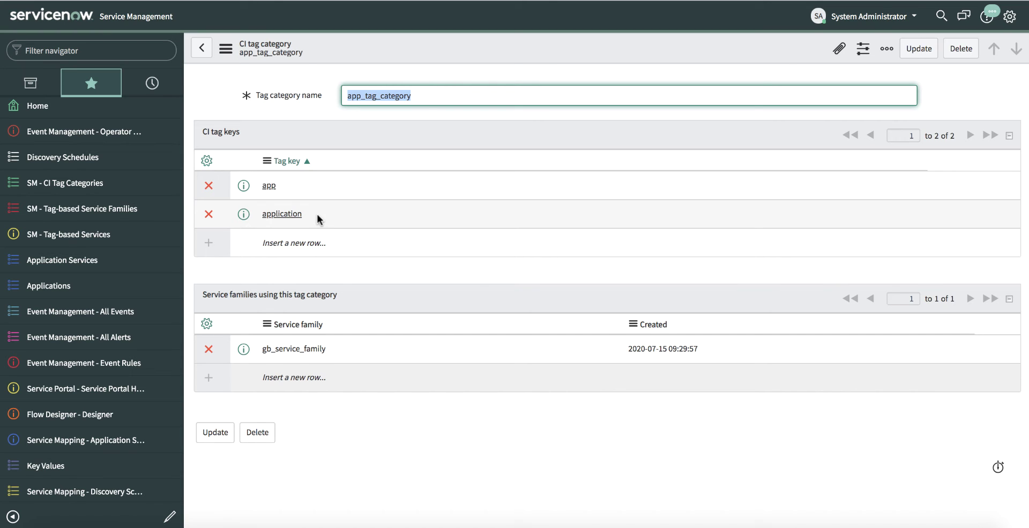
click(106, 212)
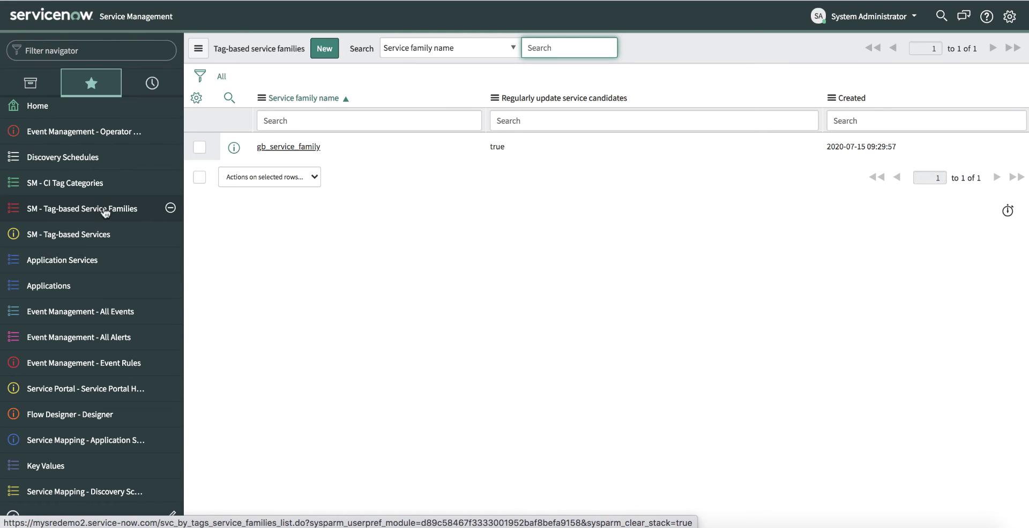
Review gb_service_family, which uses app_tag_category and already maps httpd-24-centos7
click(308, 148)
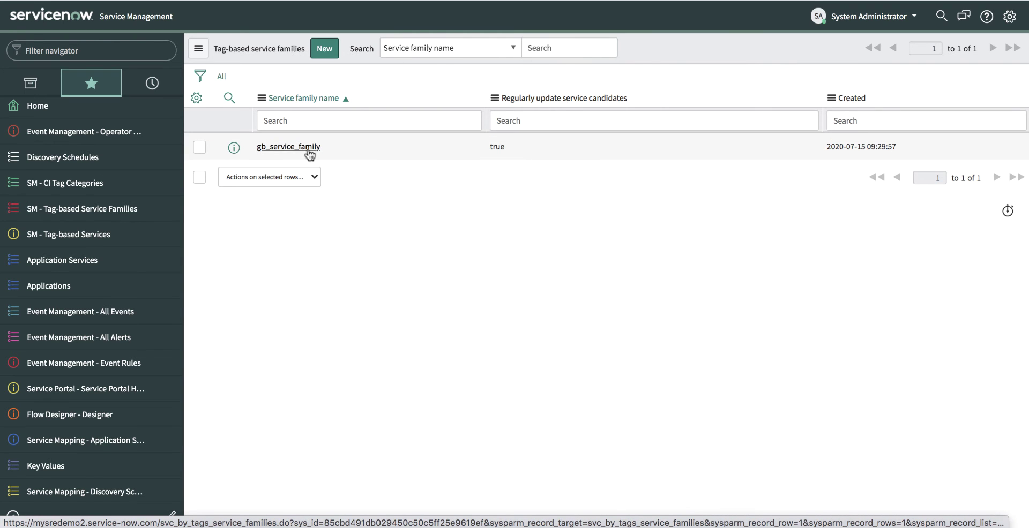
scroll(356, 359, down, 1)
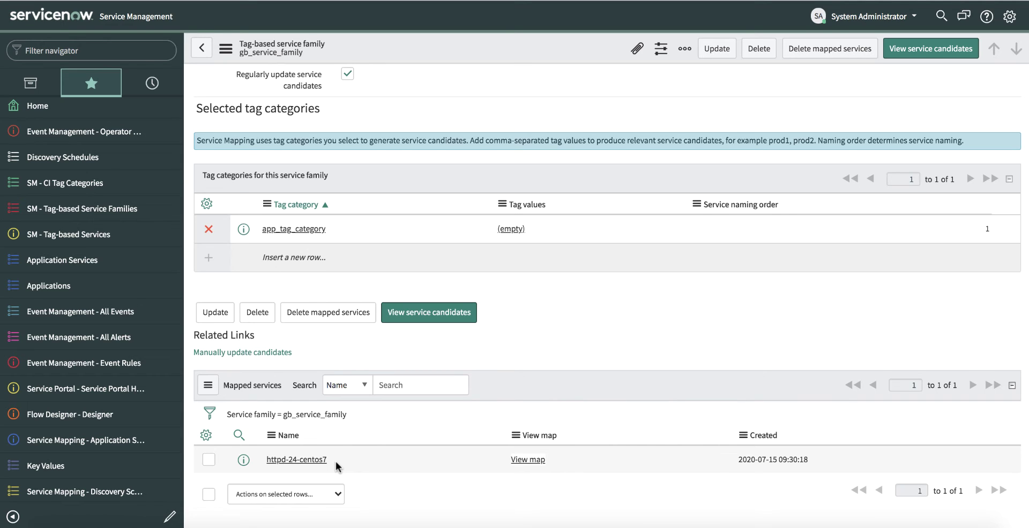
scroll(399, 359, up, 1)
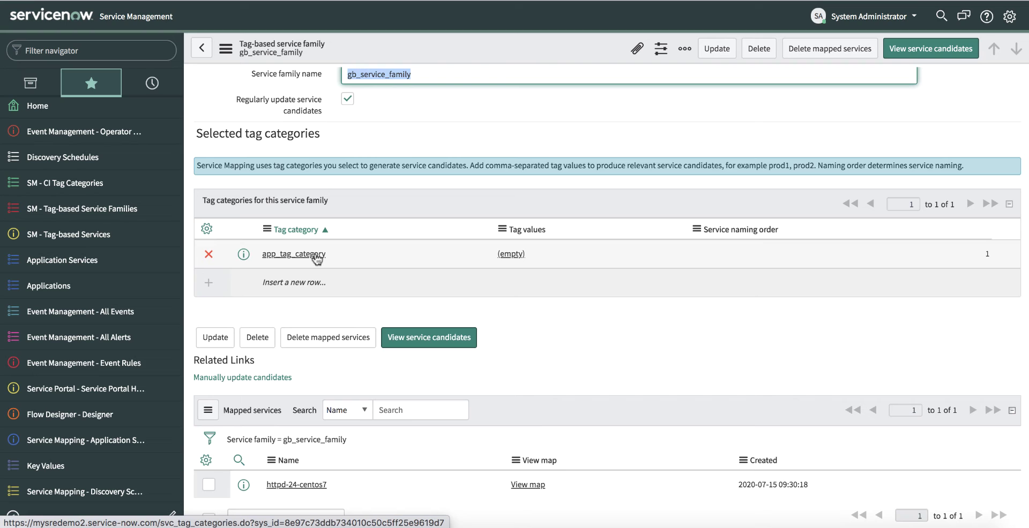
From gb_service_family's service candidates, map dopey as a tag-based service and confirm
click(454, 343)
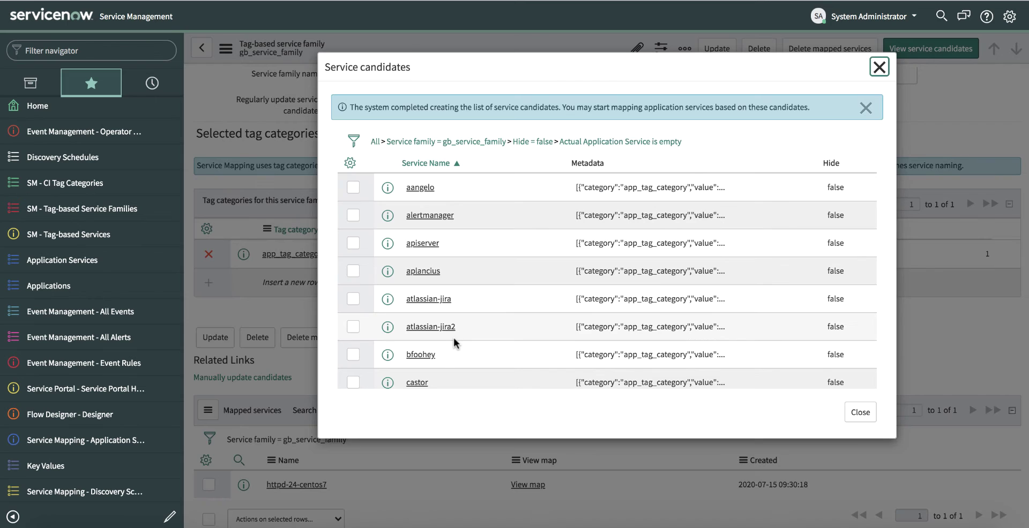
scroll(453, 338, down, 4)
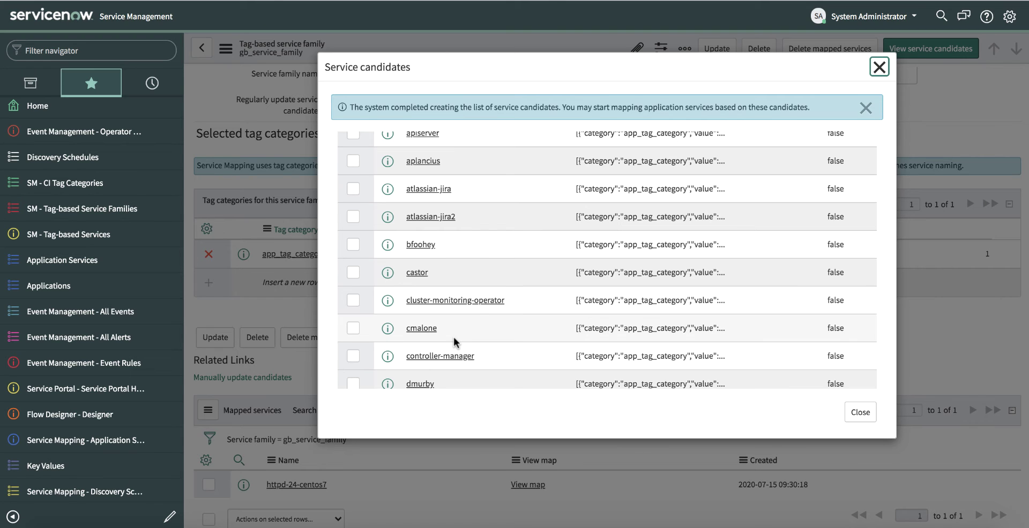
scroll(453, 337, down, 3)
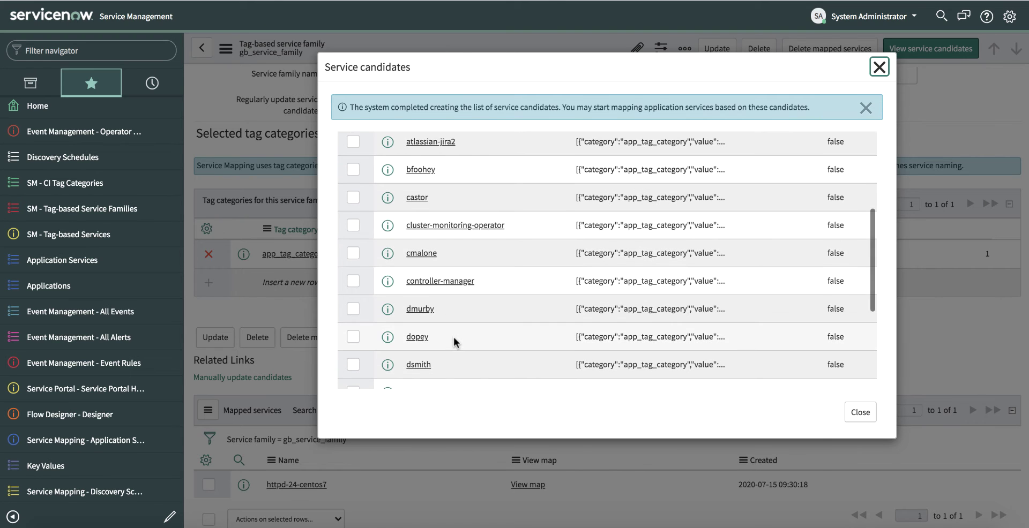
click(353, 329)
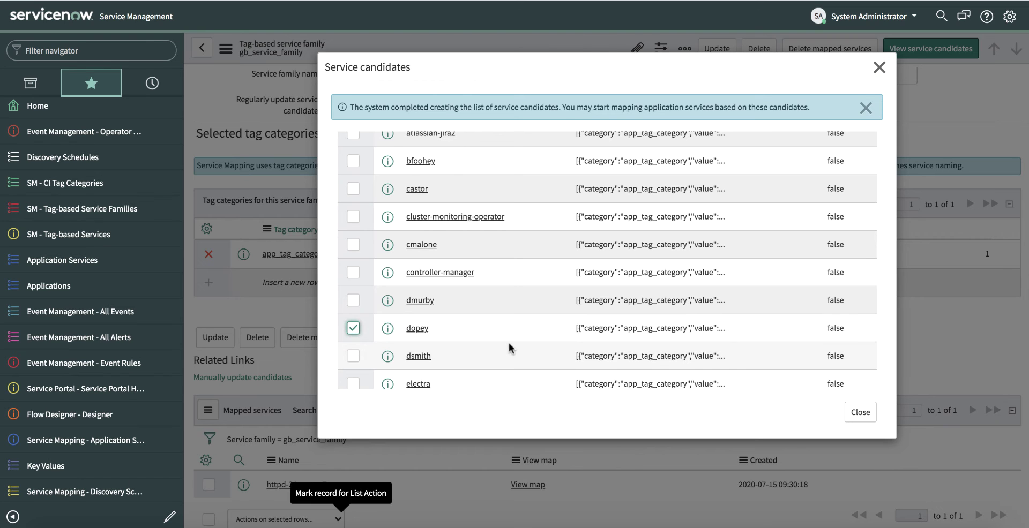
scroll(514, 346, down, 2)
scroll(510, 347, down, 3)
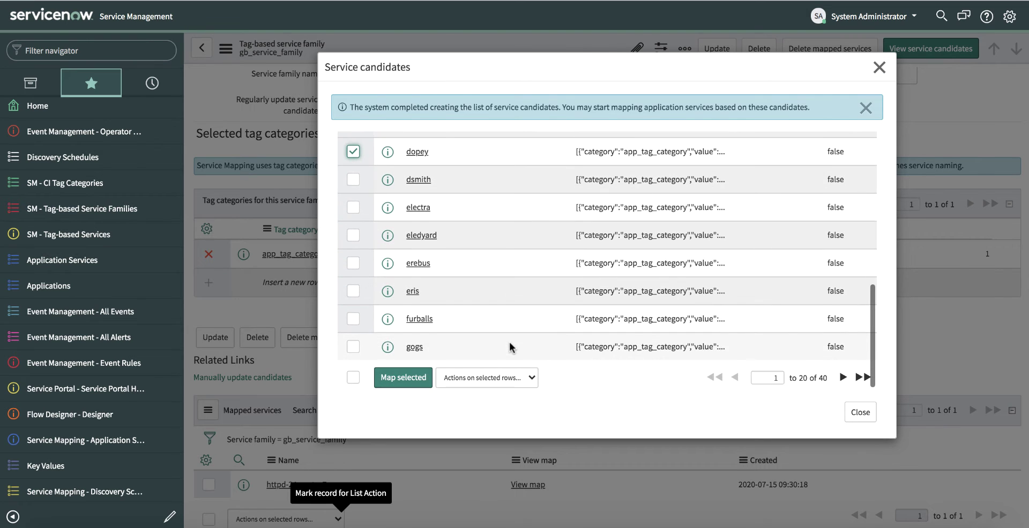
click(416, 383)
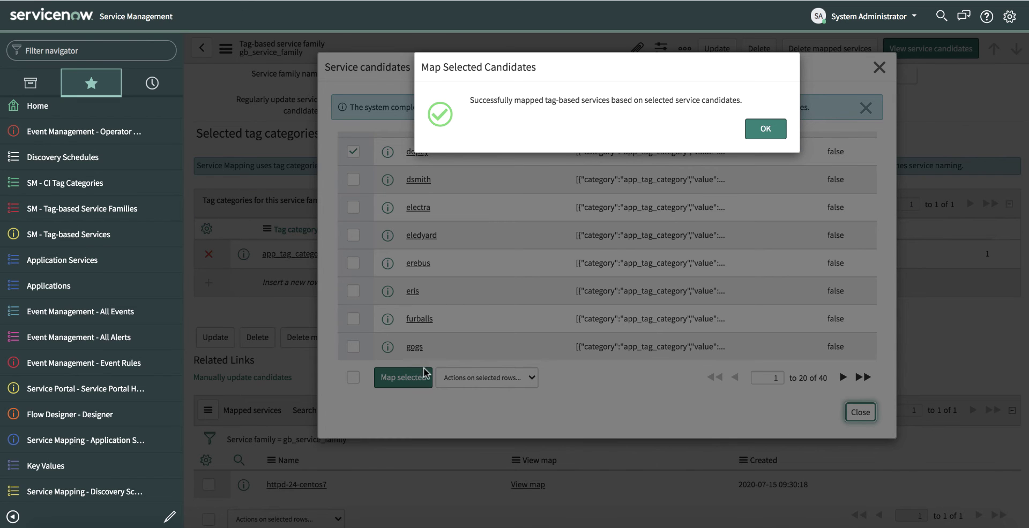
click(776, 131)
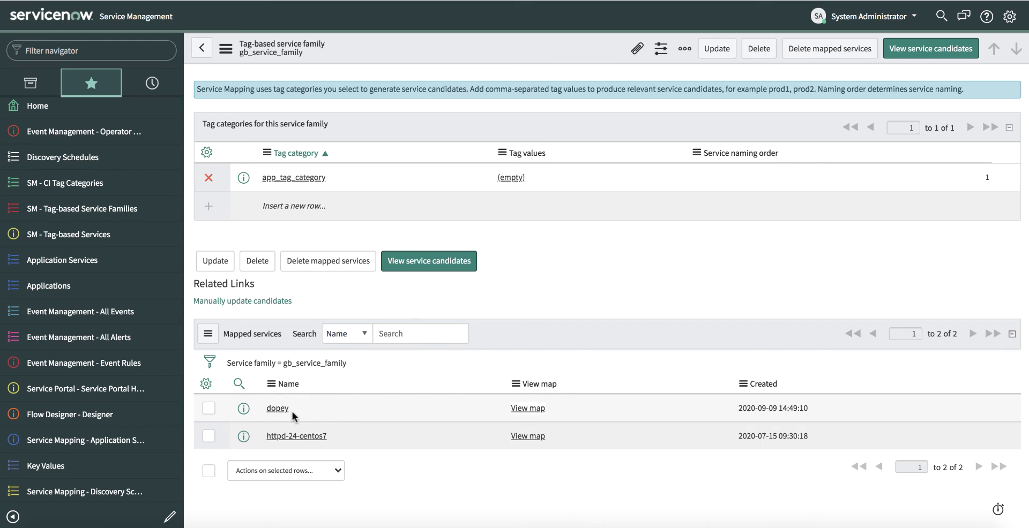
Recalculate the dopey mapped service and save it with Operational status set to Operational
click(284, 411)
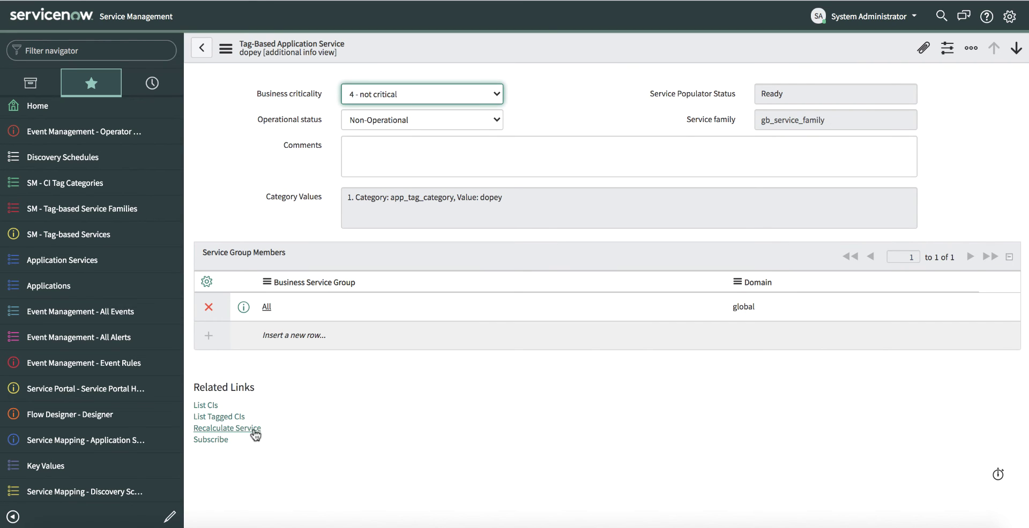
click(252, 429)
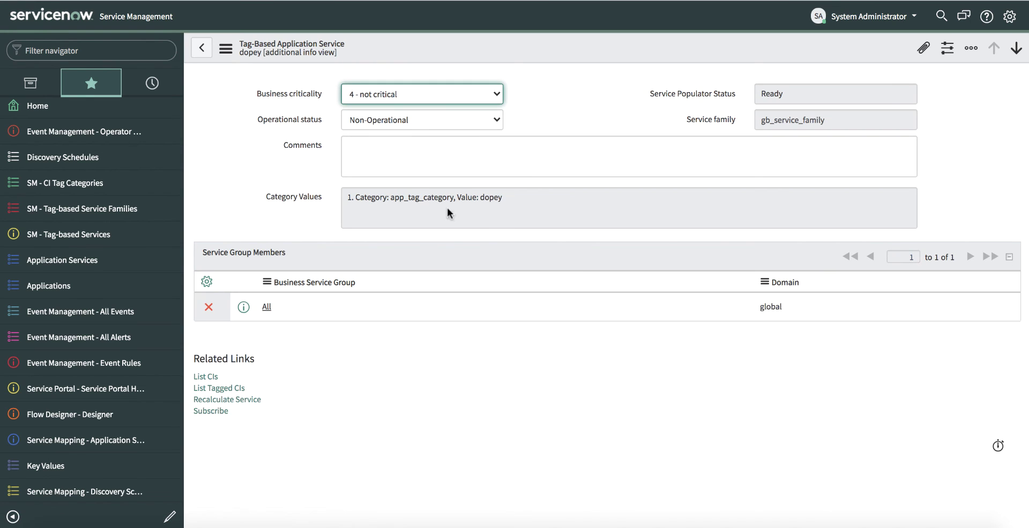
click(497, 121)
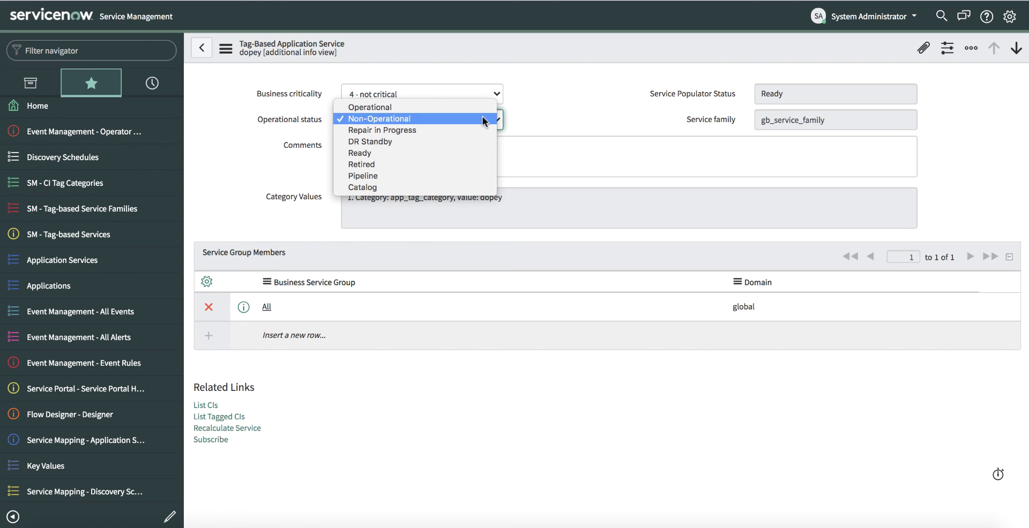
click(481, 108)
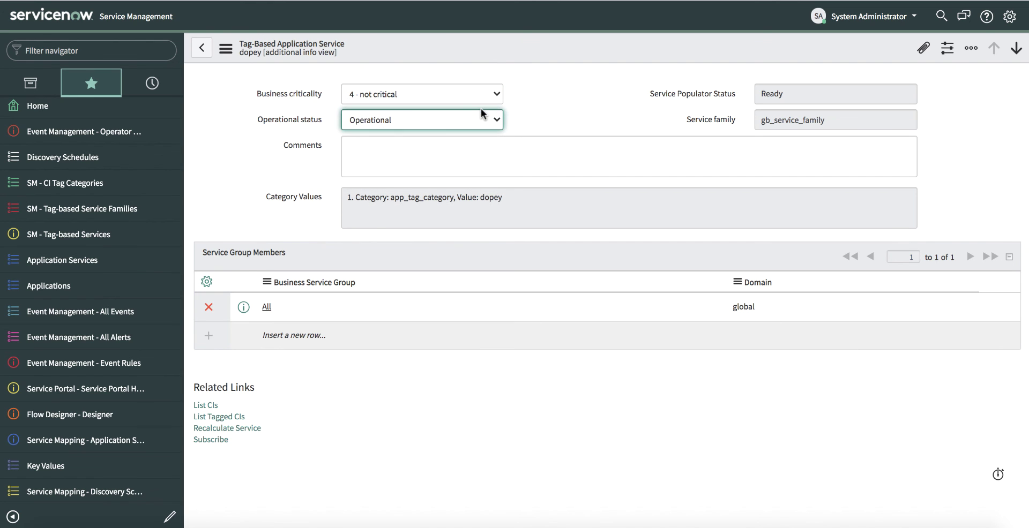
right_click(518, 51)
click(546, 54)
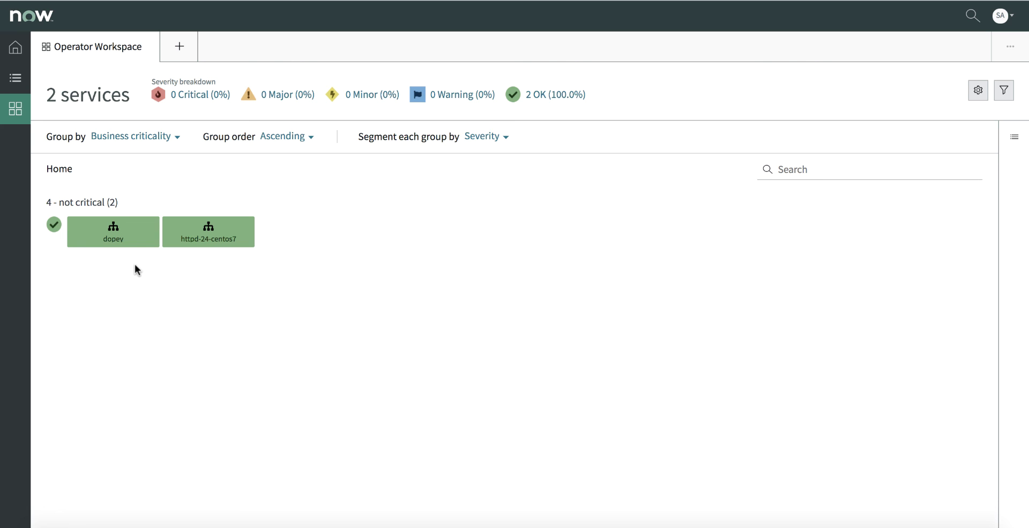
Open dopey's Service Map and inspect the openshift-alpine-3-7gs7g Kubernetes Pod and a Docker Container node
click(136, 245)
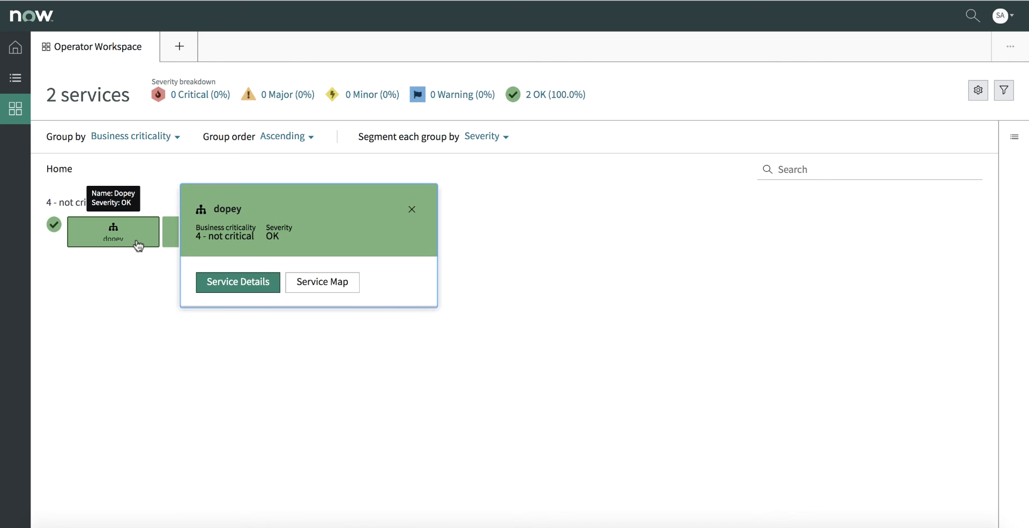
click(327, 285)
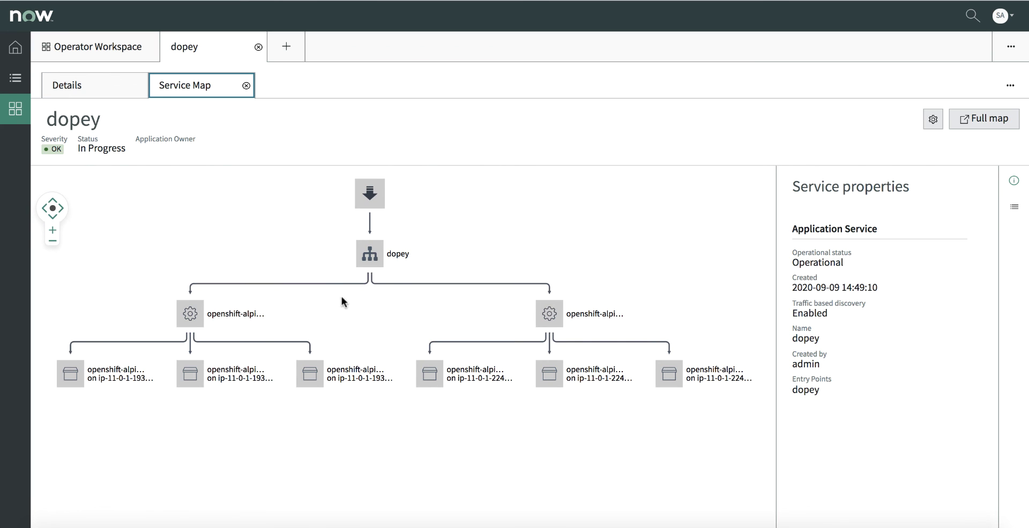
click(548, 314)
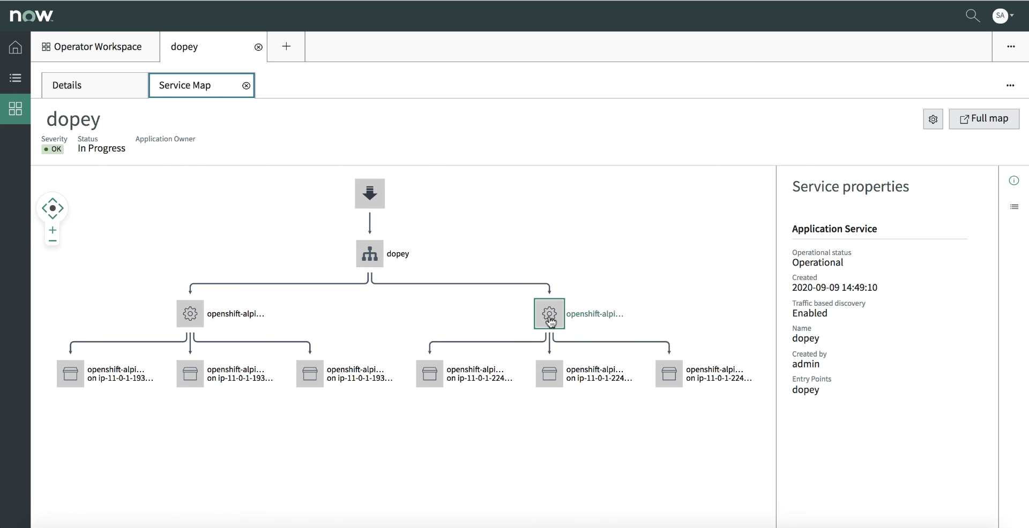
drag(869, 445, 795, 431)
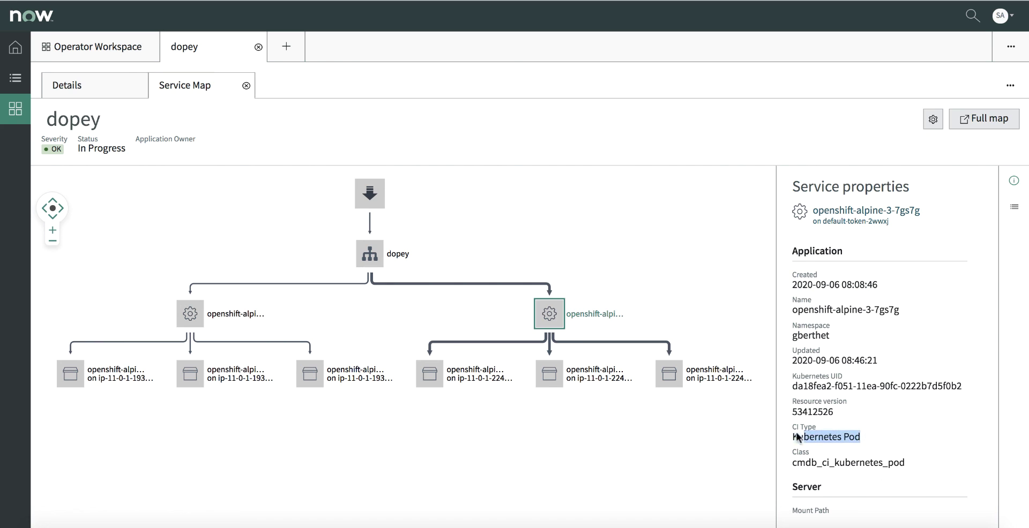
click(673, 374)
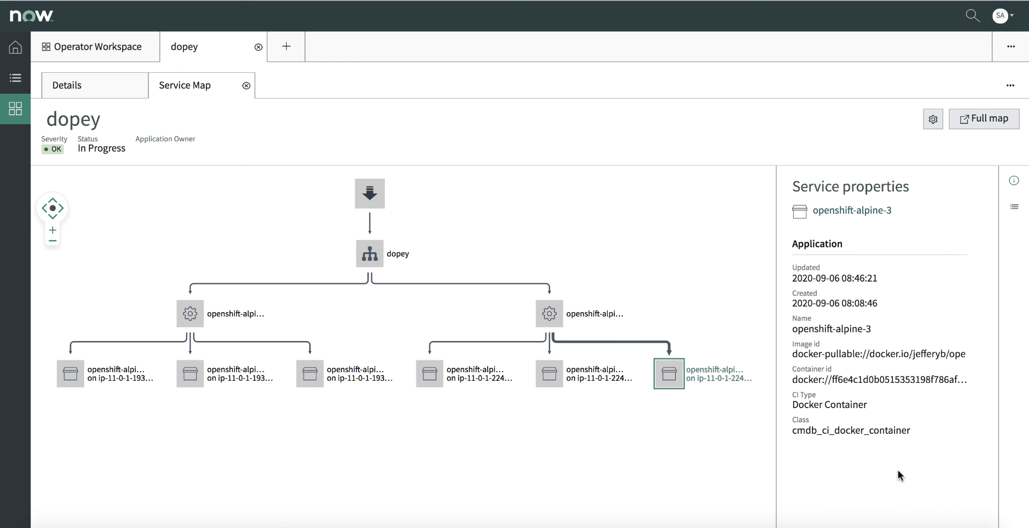
drag(873, 406, 790, 407)
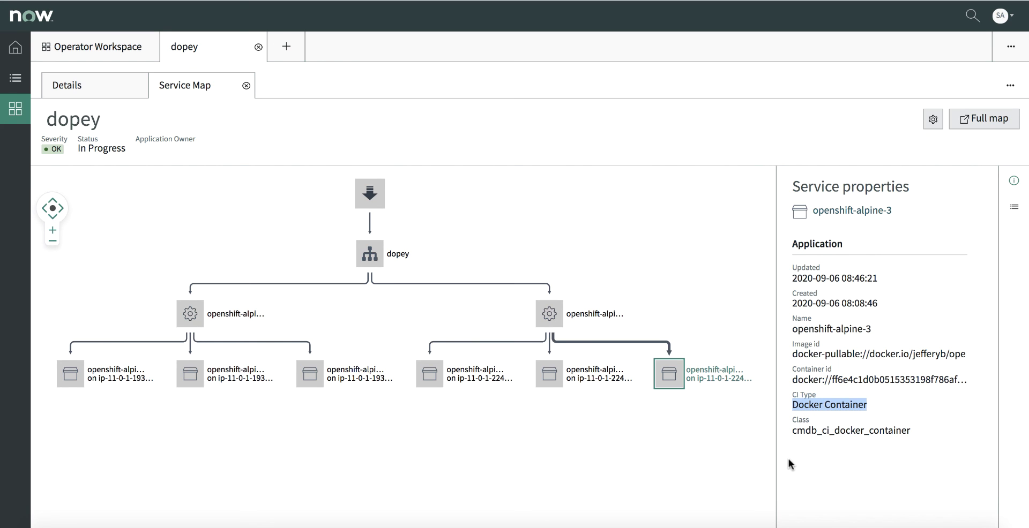